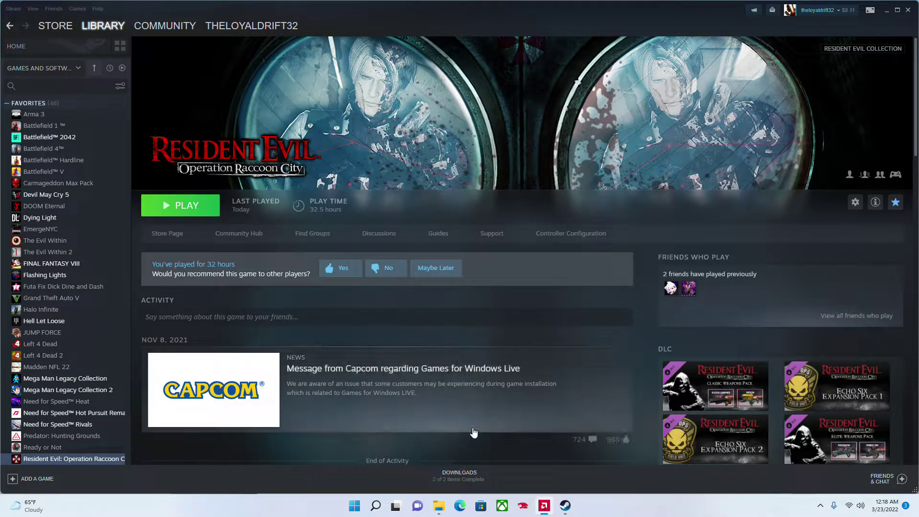
Step: Rate up Capcom's Games for Windows Live news post for Raccoon City, then close it
click(391, 380)
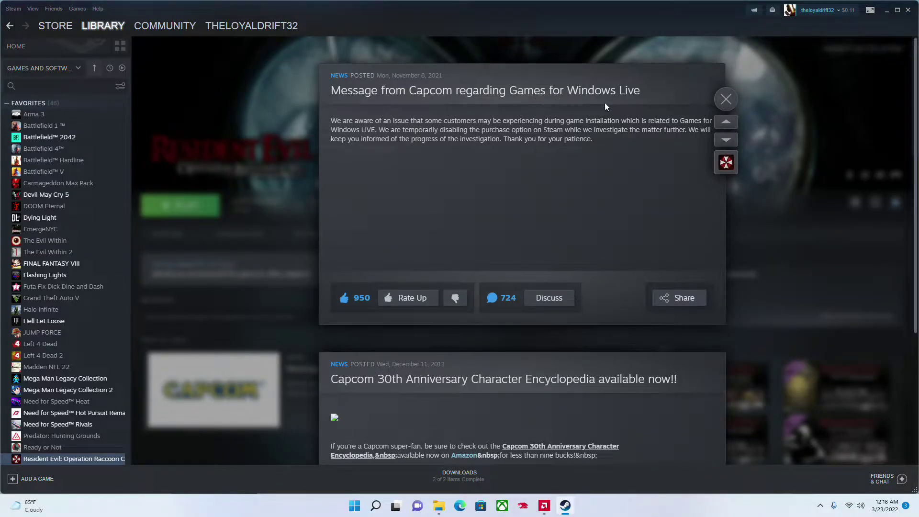
click(417, 297)
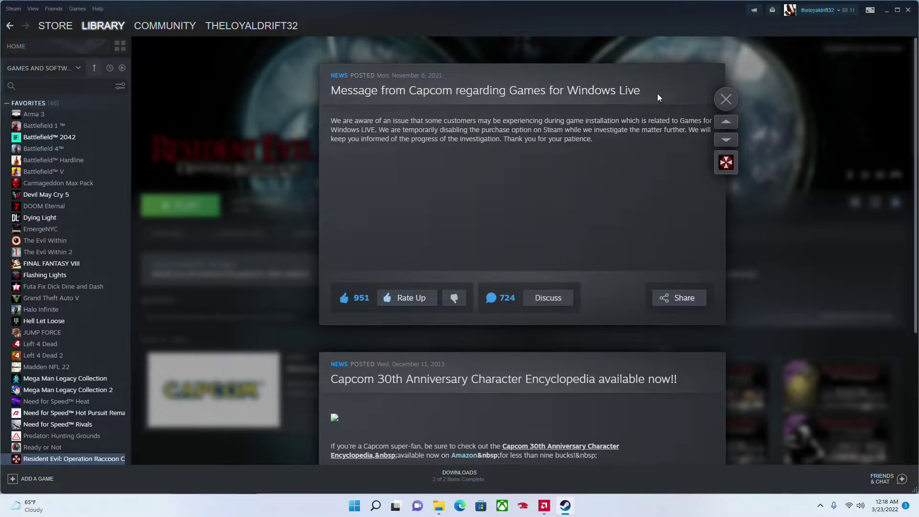
click(725, 99)
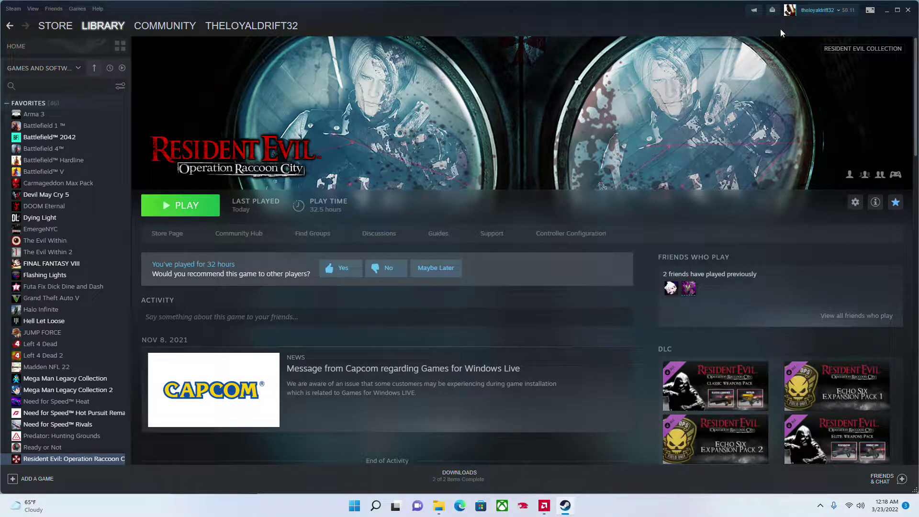
Step: In Edge, play 'Resident Evil: Operation Racoon City GFWL (FIX)!!!' from YouTube's Library history
click(468, 506)
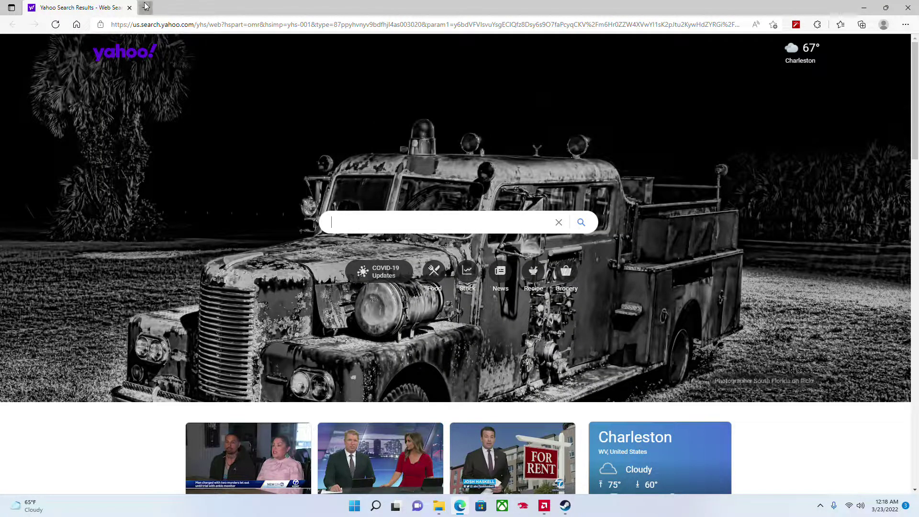
click(146, 7)
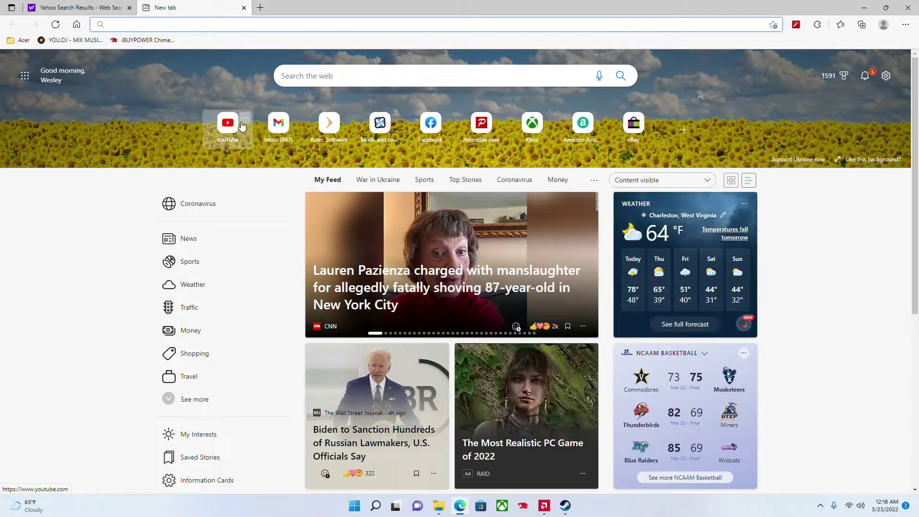
click(244, 119)
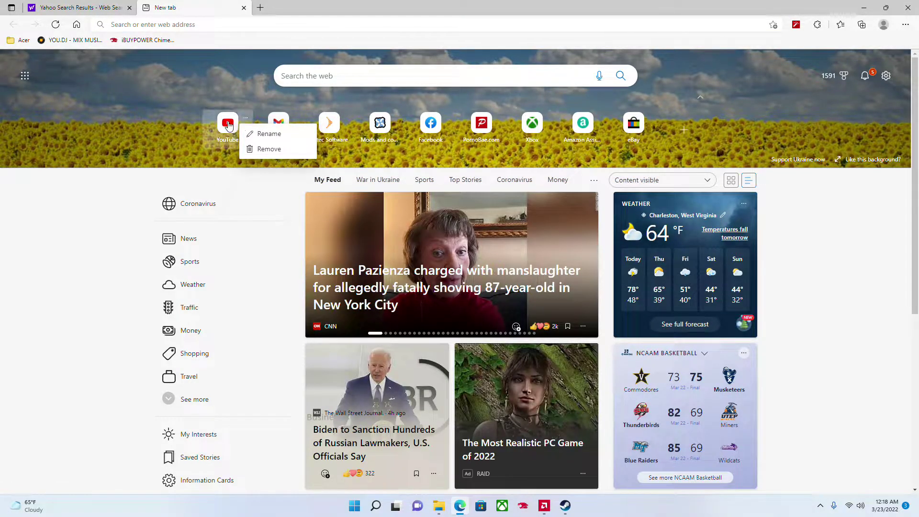
click(228, 124)
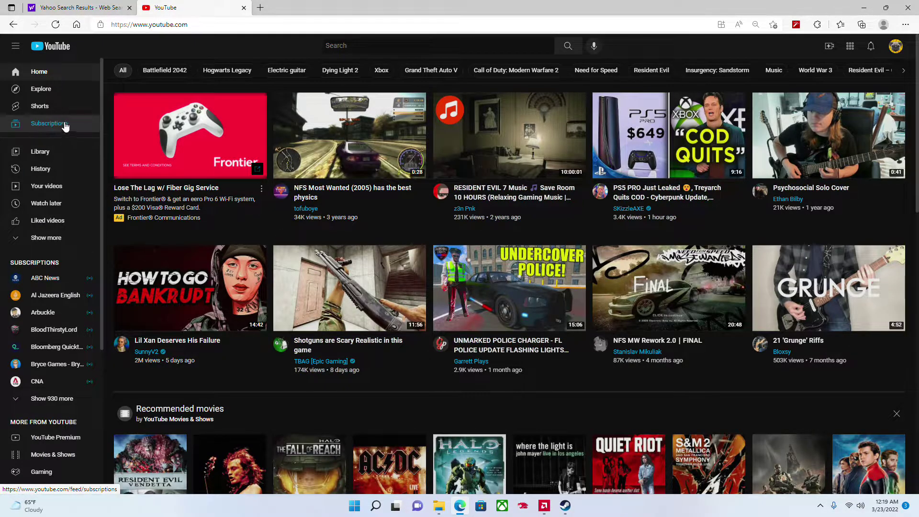
click(64, 155)
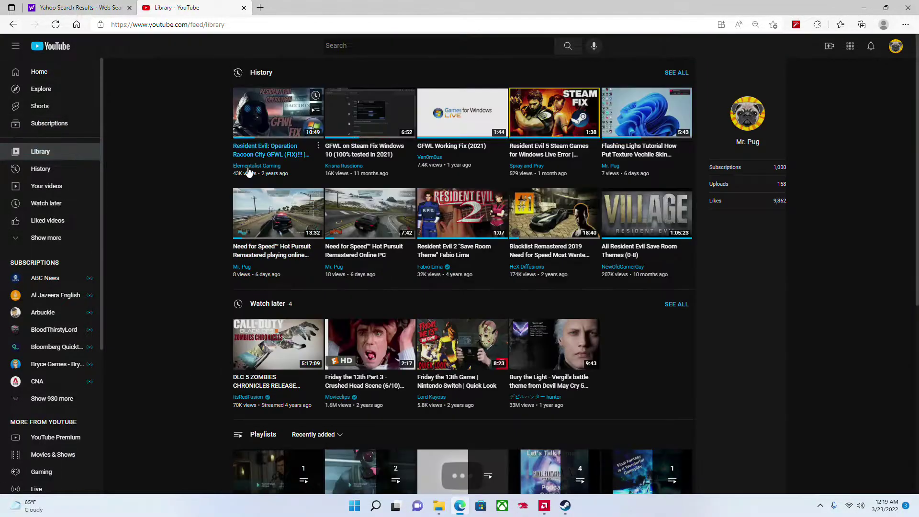
click(276, 122)
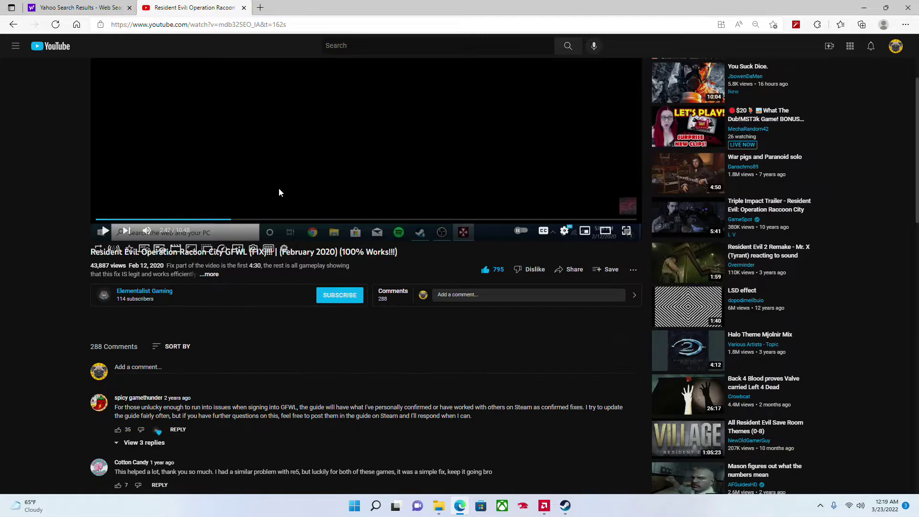
Step: Follow the video description's GFWL link to PCGamingWiki and download gfwlivesetup.zip, agreeing to the terms
click(209, 275)
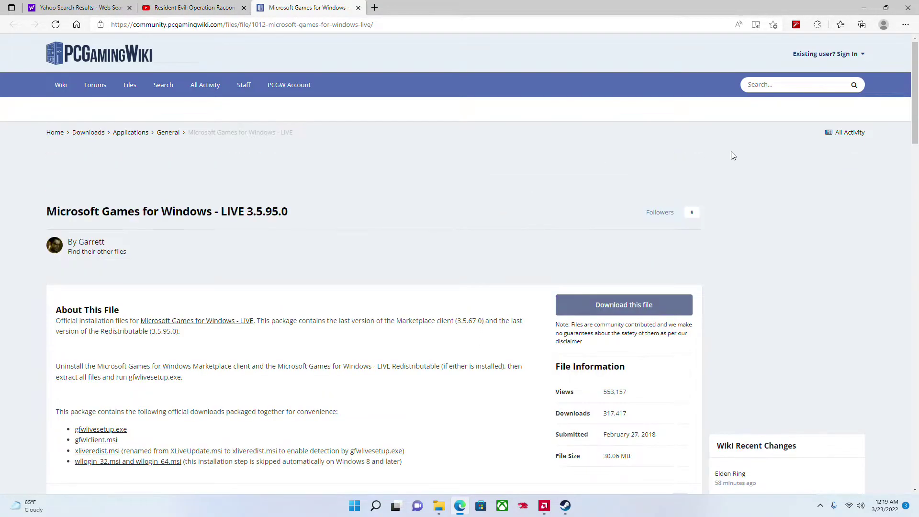
click(684, 312)
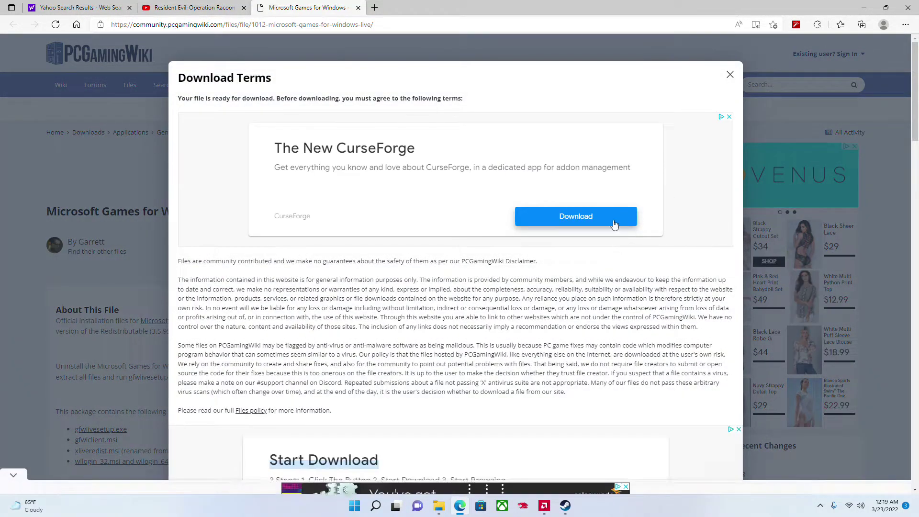
scroll(578, 262, down, 5)
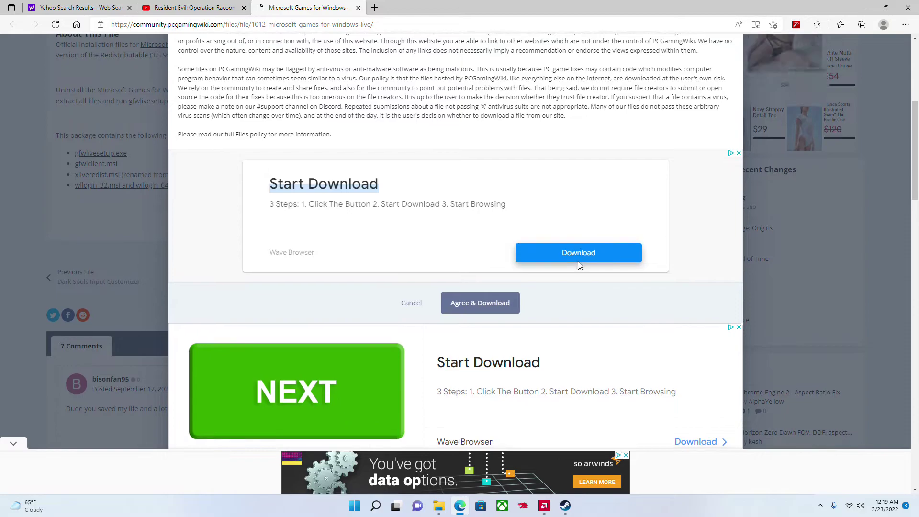
click(490, 301)
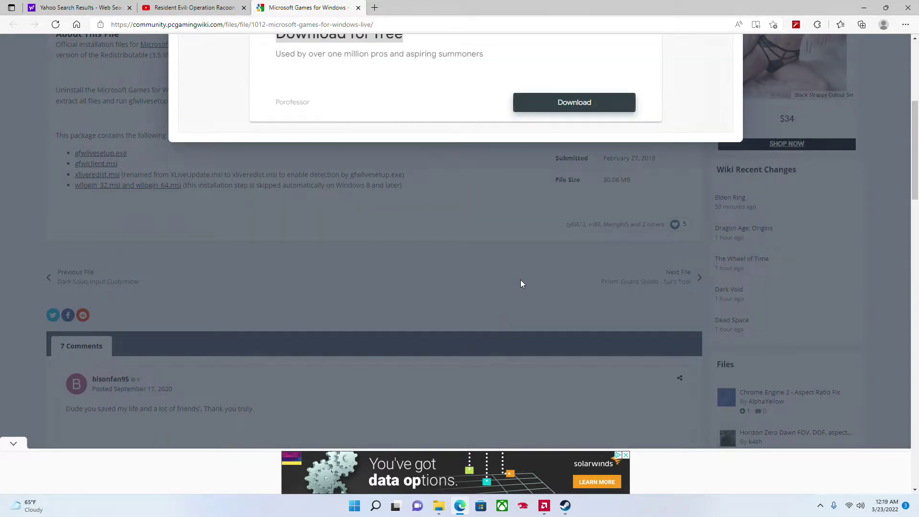
scroll(565, 246, up, 4)
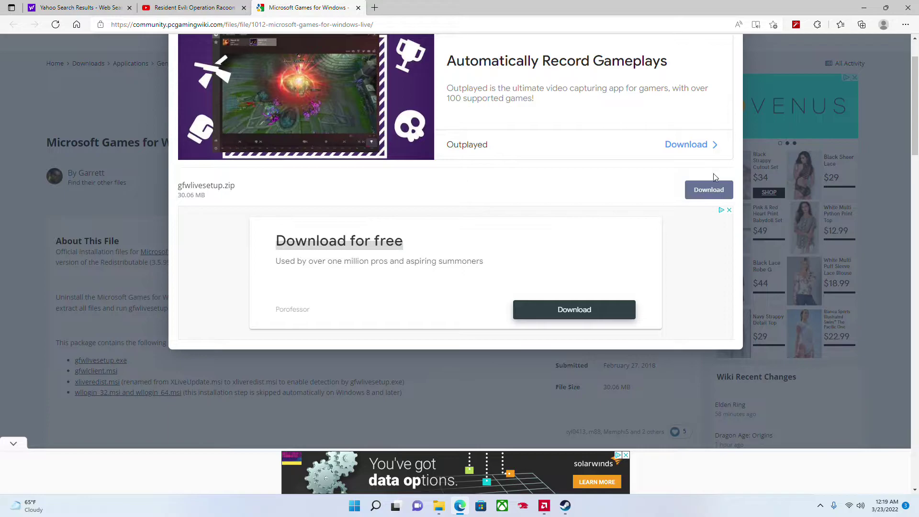
click(717, 190)
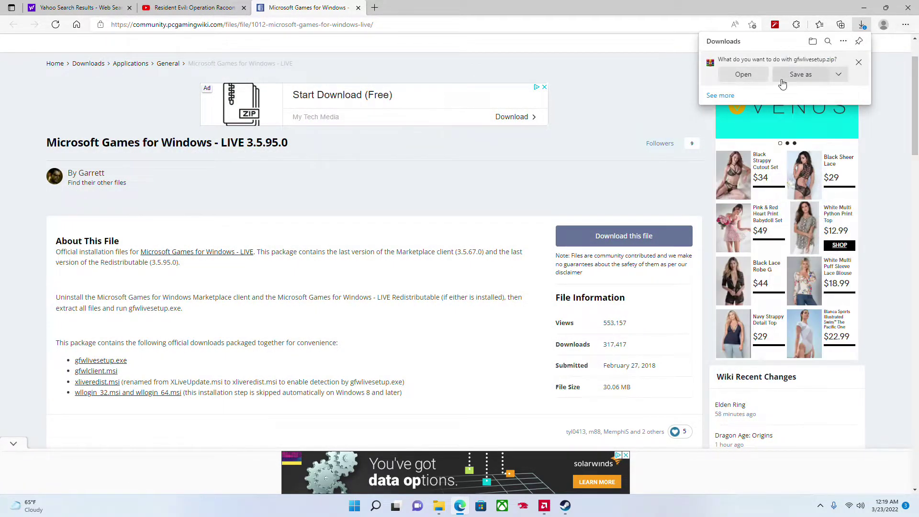
Step: Save gfwlivesetup.zip to D:\GFWL, overwriting the existing copy
click(782, 83)
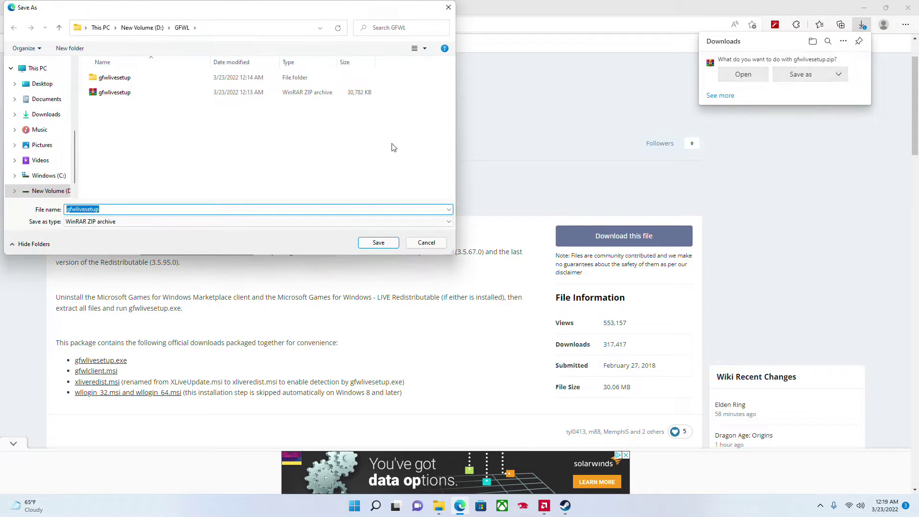
click(217, 138)
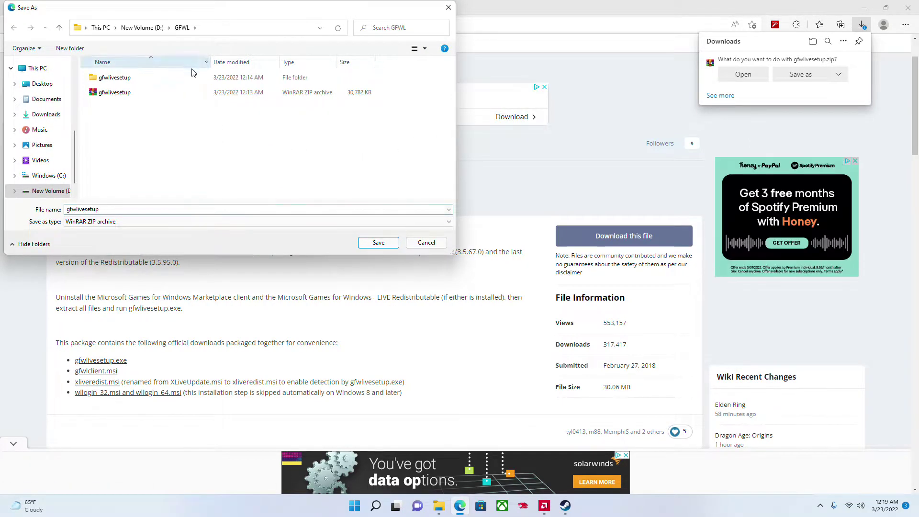
click(389, 245)
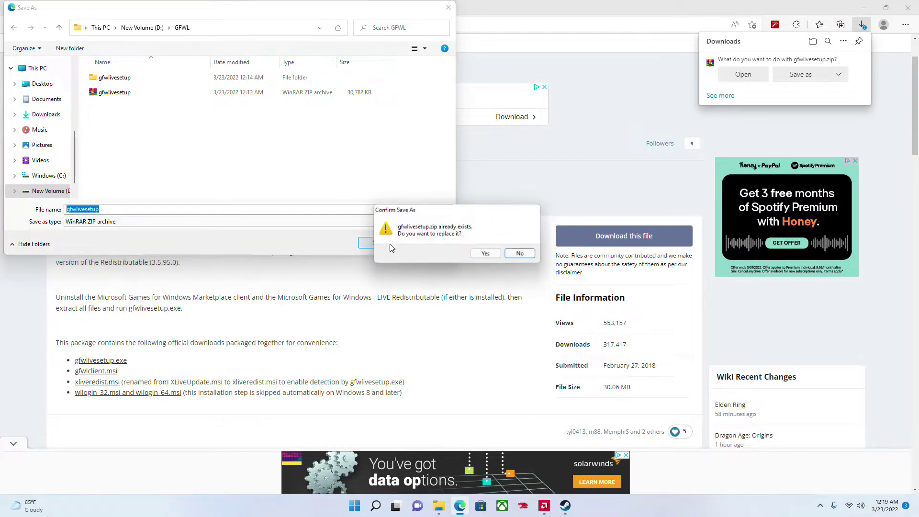
click(486, 254)
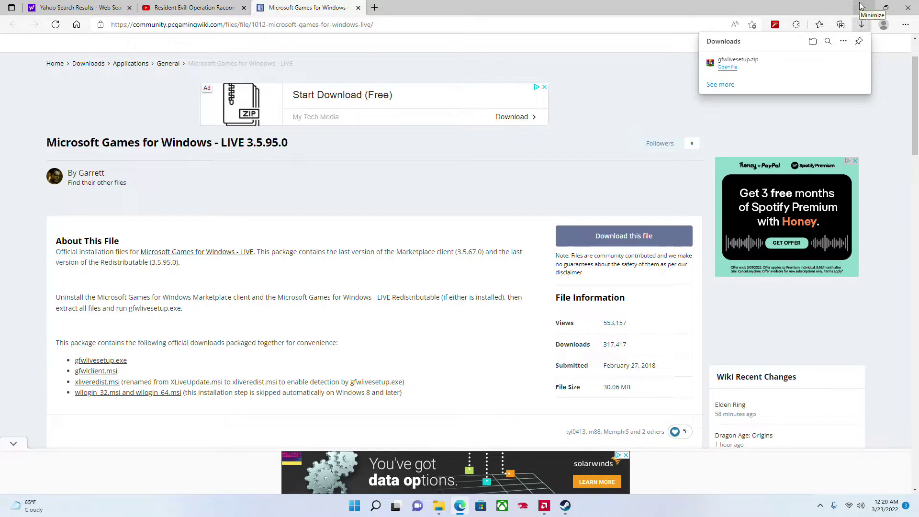
Step: Close the browser and delete the old gfwlivesetup folder in D:\GFWL
click(905, 6)
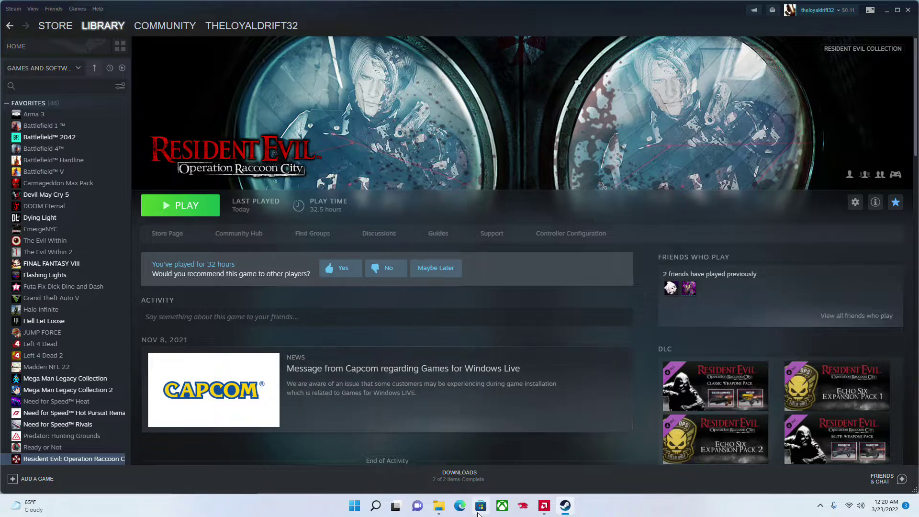
click(441, 506)
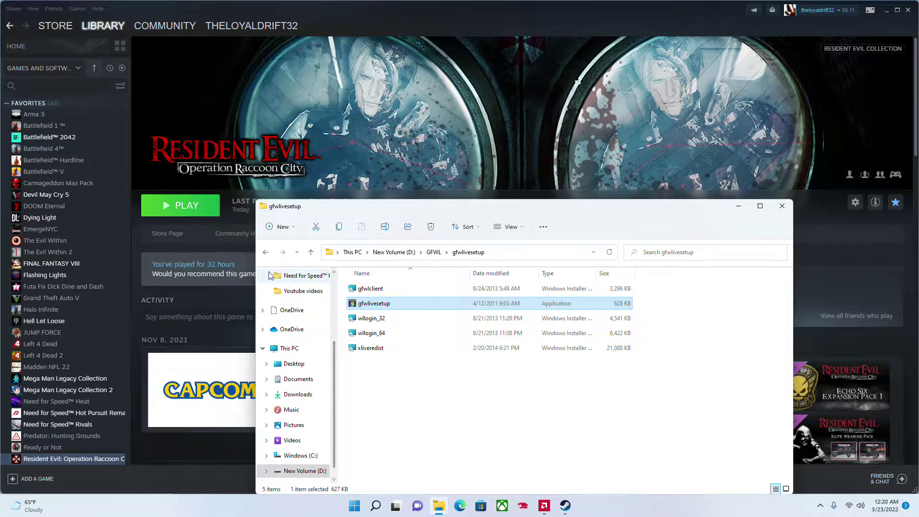
click(265, 253)
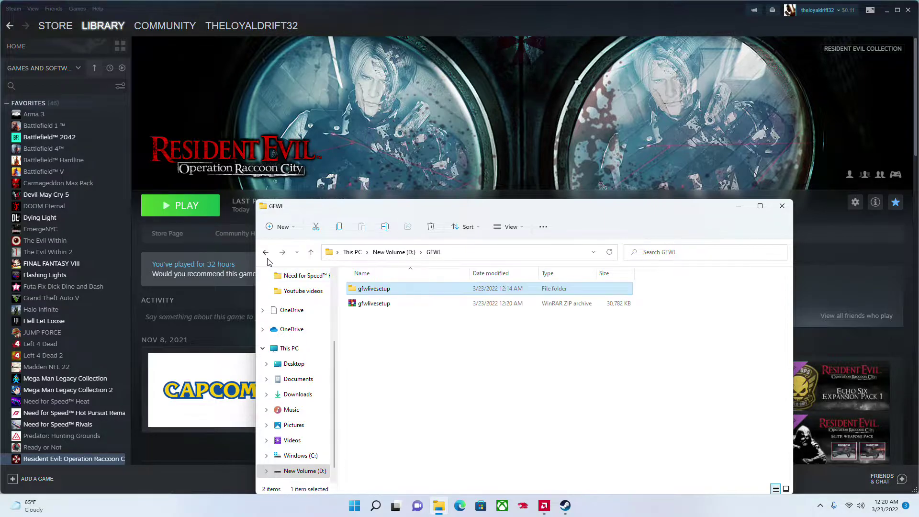
right_click(351, 290)
click(417, 300)
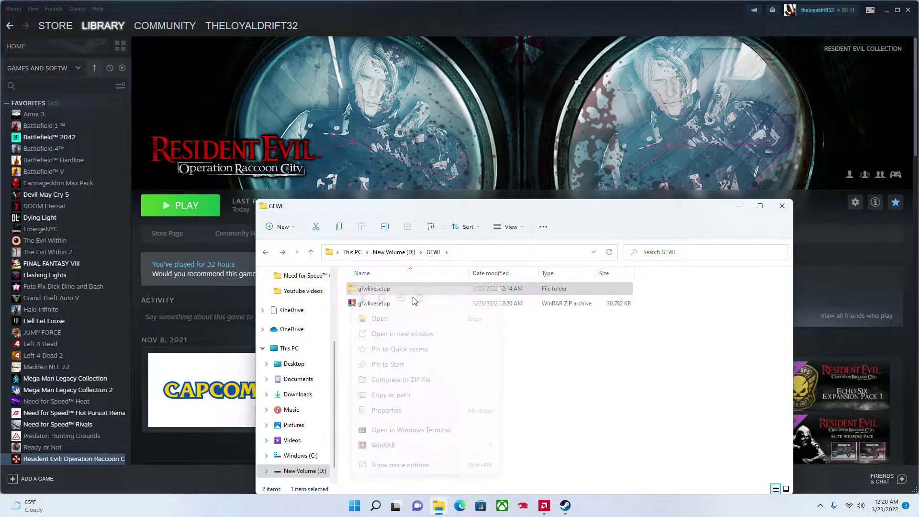
Step: Extract gfwlivesetup.zip with WinRAR into a new gfwlivesetup folder
right_click(405, 295)
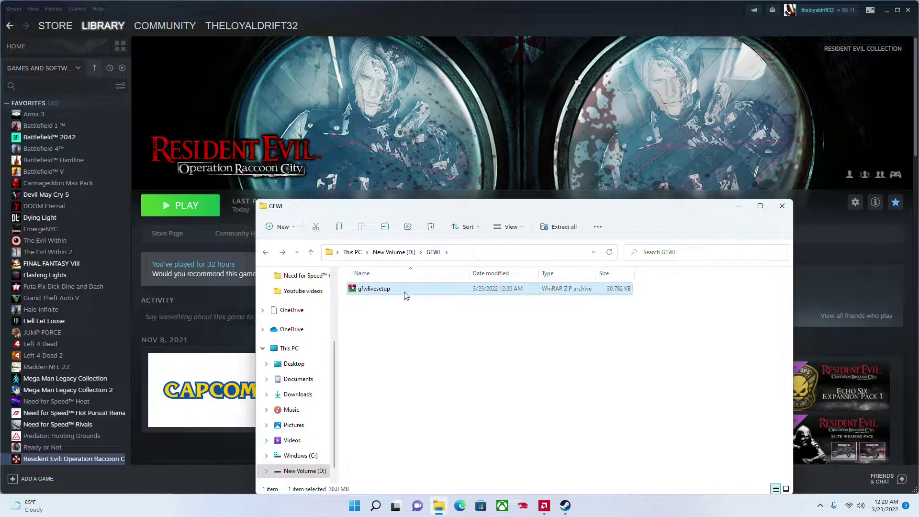
mouse_move(464, 424)
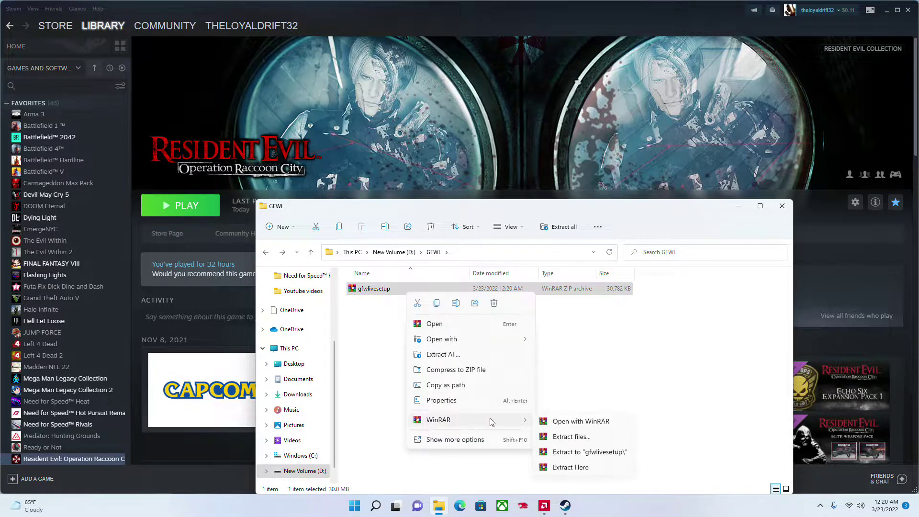
click(574, 449)
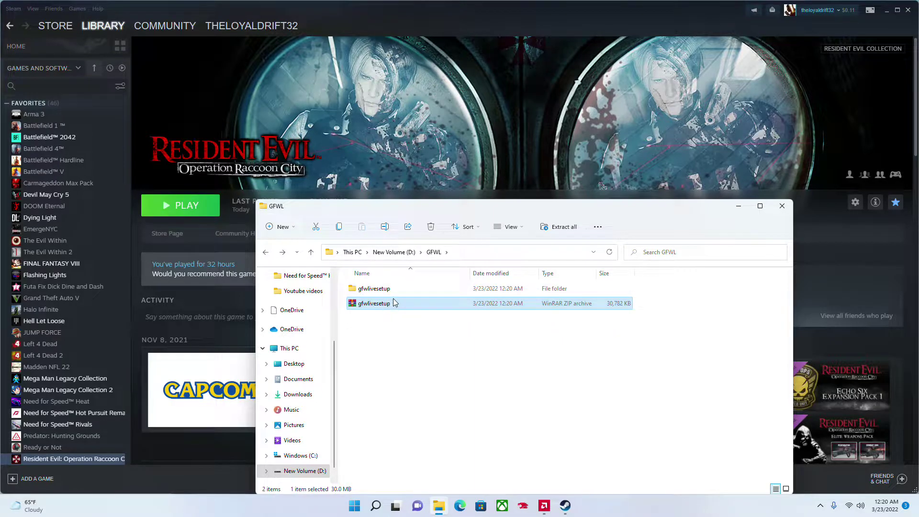
Step: Run gfwlivesetup from the extracted folder, approve UAC, then close the installer and folder after Install Success
double_click(392, 290)
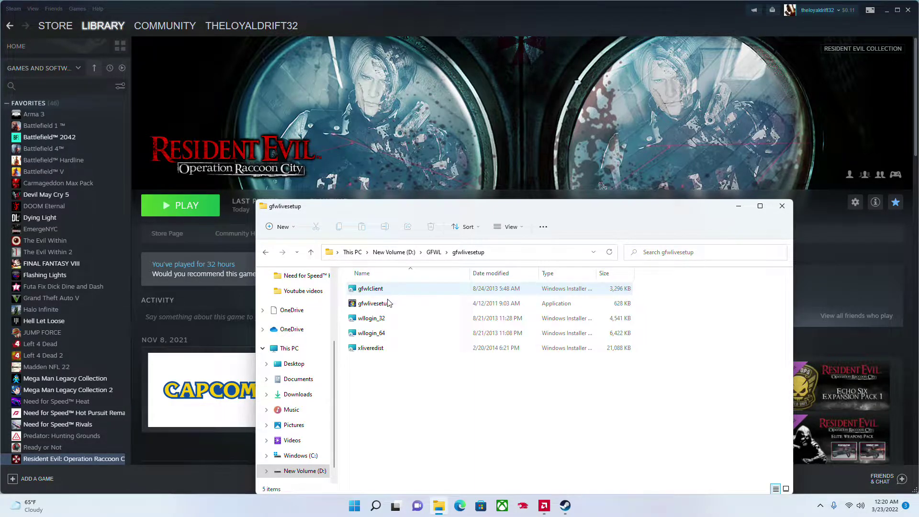
double_click(388, 303)
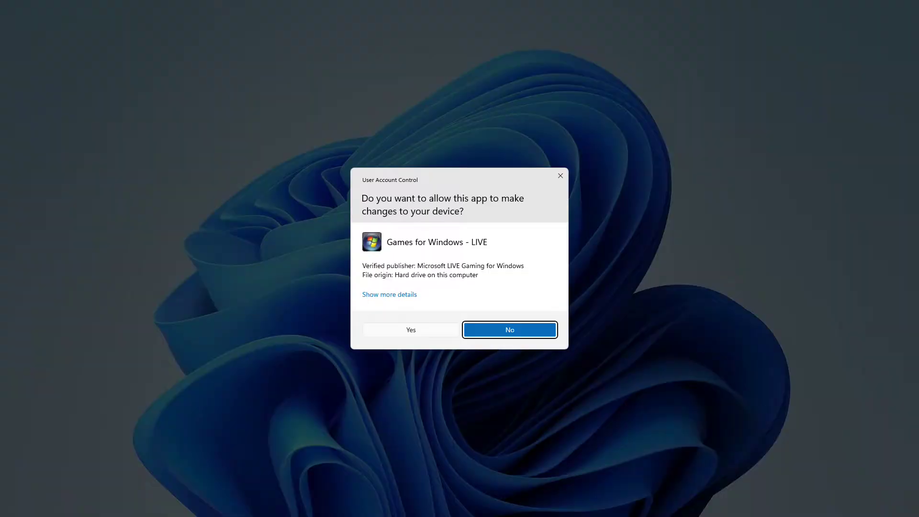
click(411, 330)
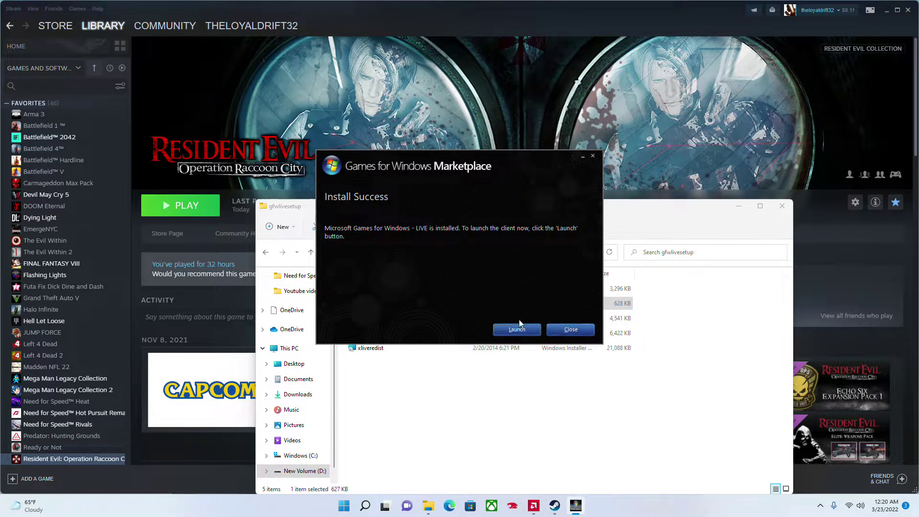
click(552, 332)
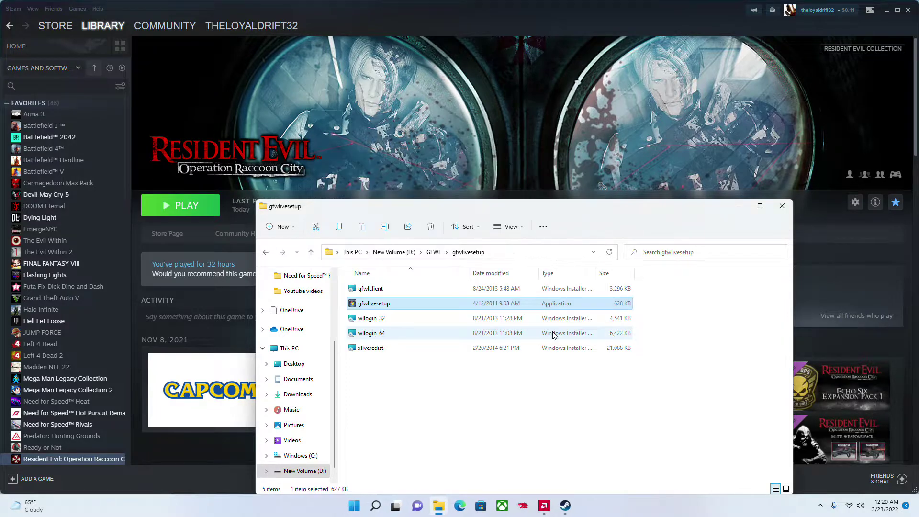
click(775, 212)
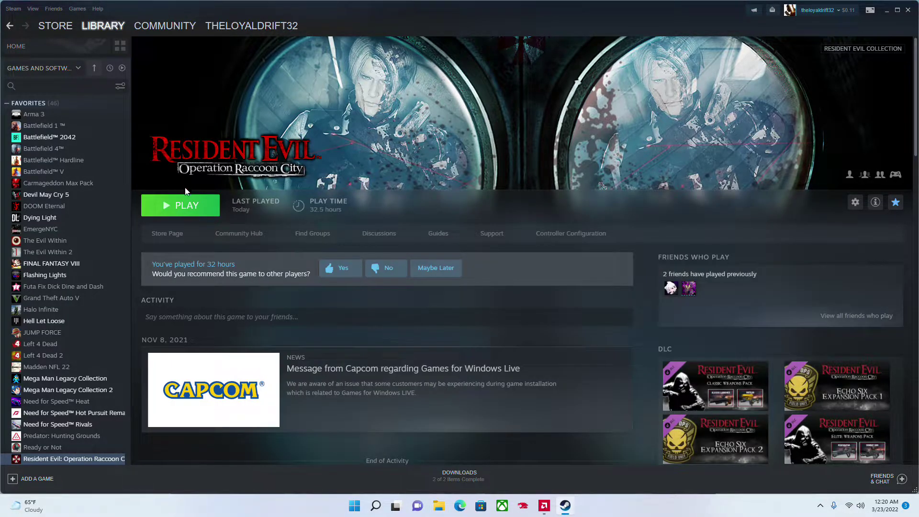
Step: Launch Resident Evil: Operation Raccoon City from Steam, approving the Steam Client Service prompt
click(207, 206)
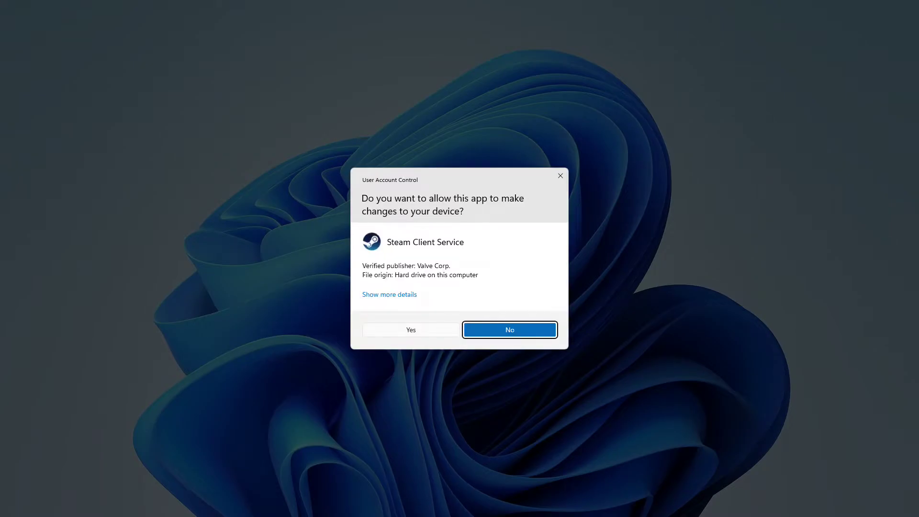
click(373, 330)
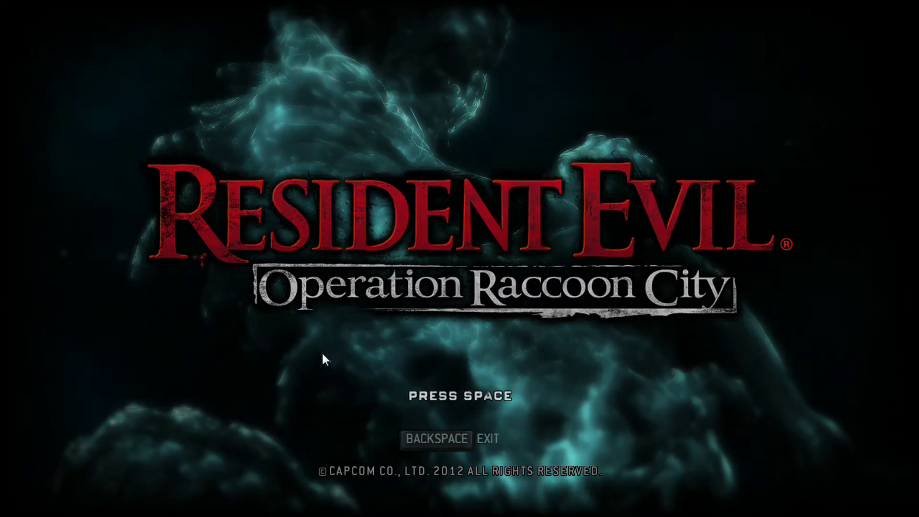
Step: Pass the title screen and sign in to GFWL with 'Sign me in automatically' ticked
key(space)
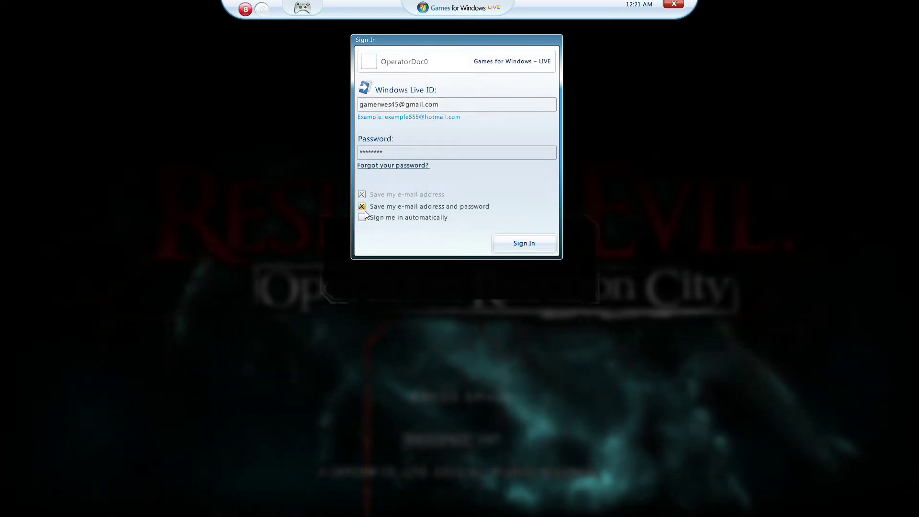
click(363, 216)
click(495, 240)
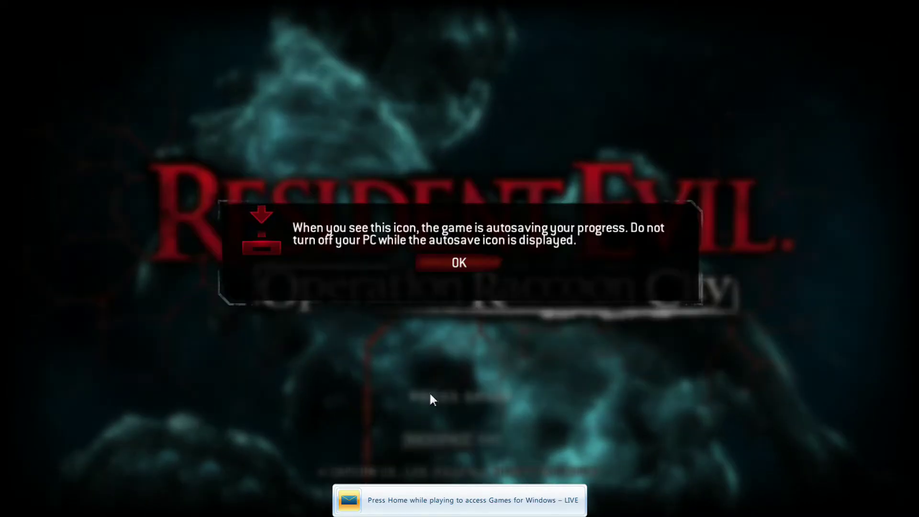
Step: Dismiss the autosave notice, then choose EXIT GAME and confirm Yes to quit
click(437, 267)
key(space)
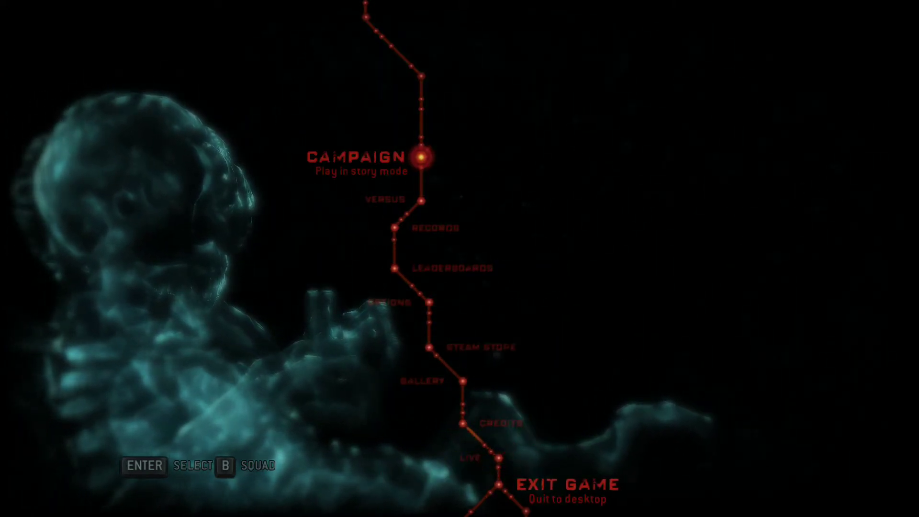
key(Up)
key(Return)
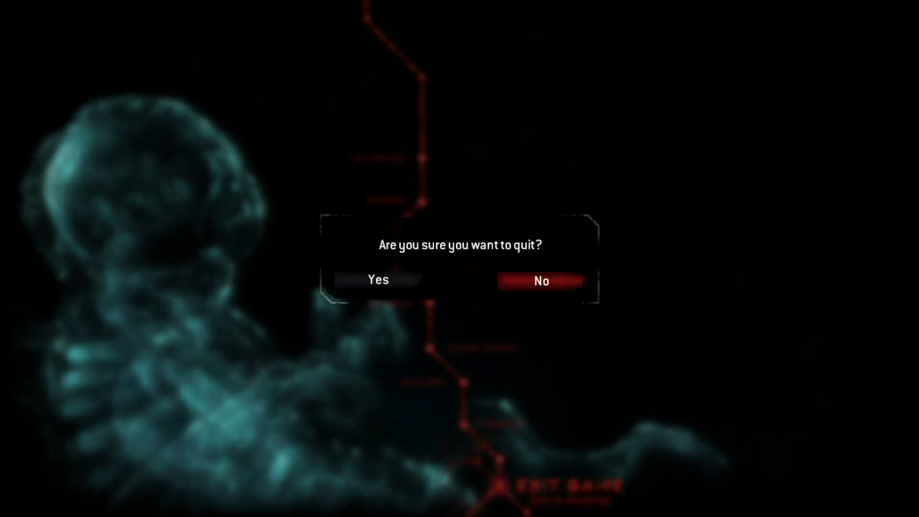
key(Left)
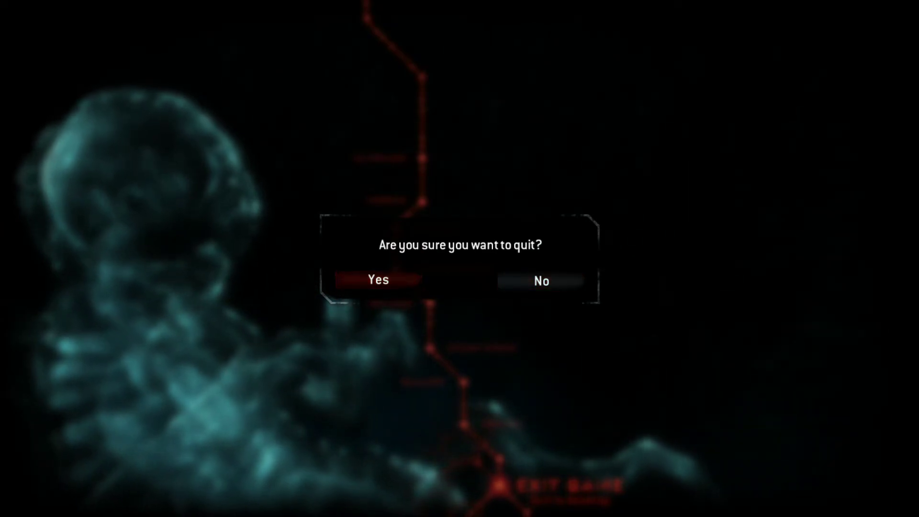
key(Return)
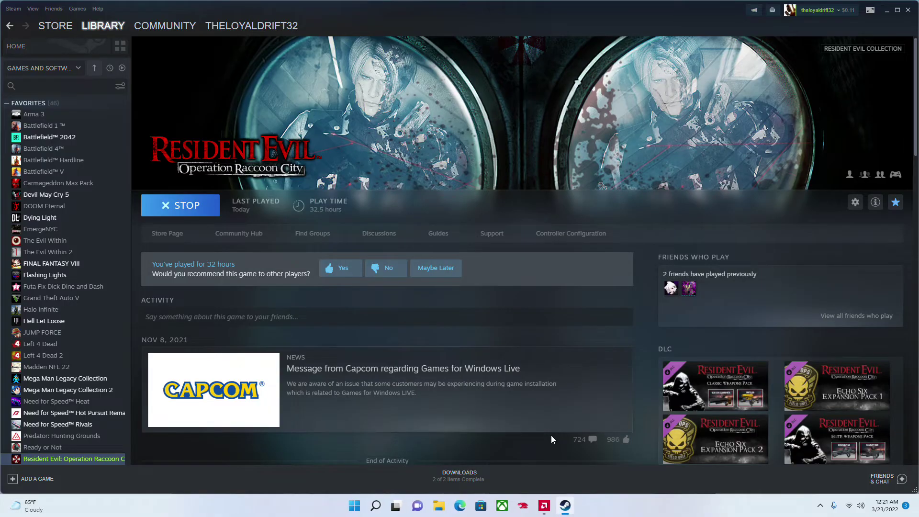